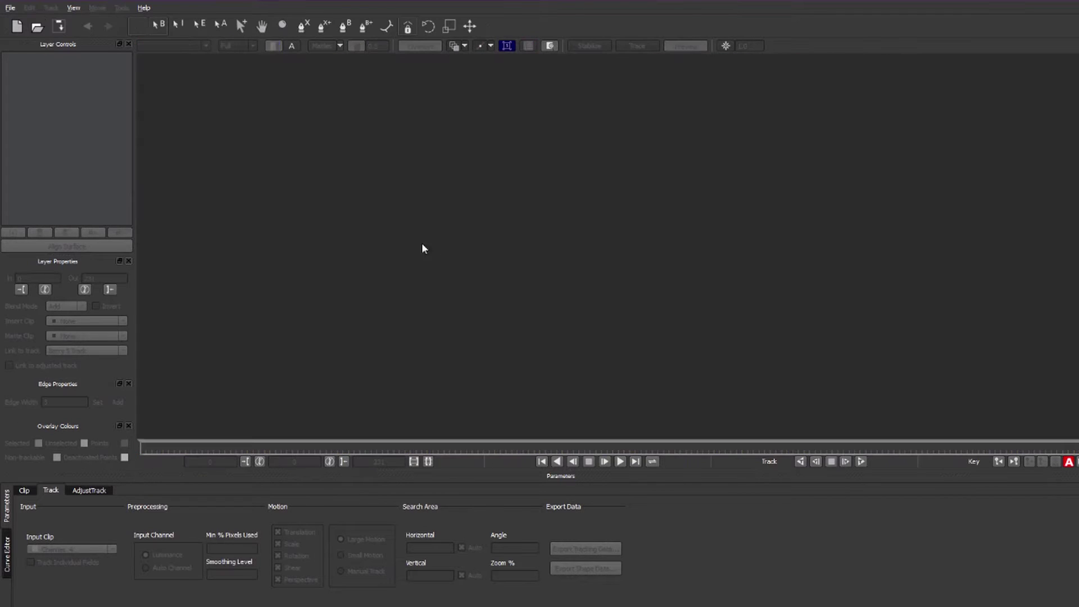
- Start a new project from the Cherries_4_00487.jpg image sequence at 29.97 fps
left_click(10, 8)
left_click(25, 18)
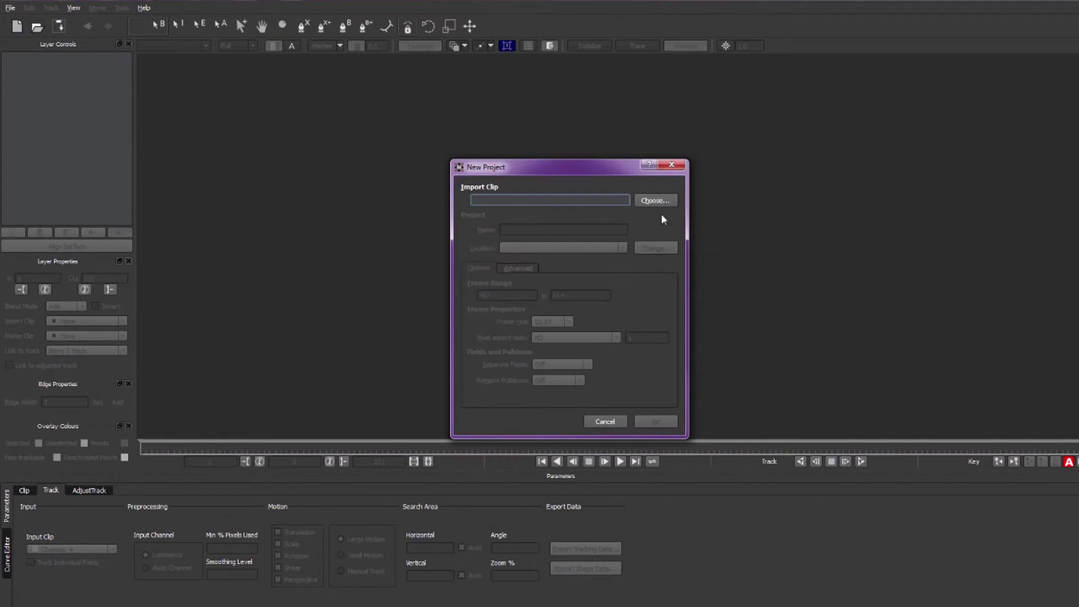
left_click(667, 201)
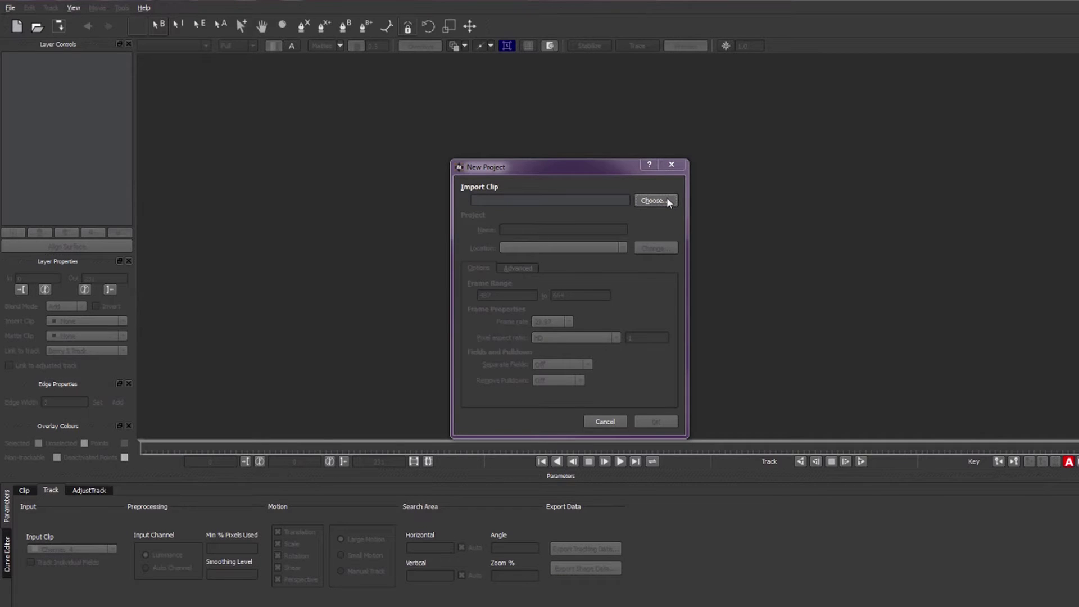
left_click(669, 270)
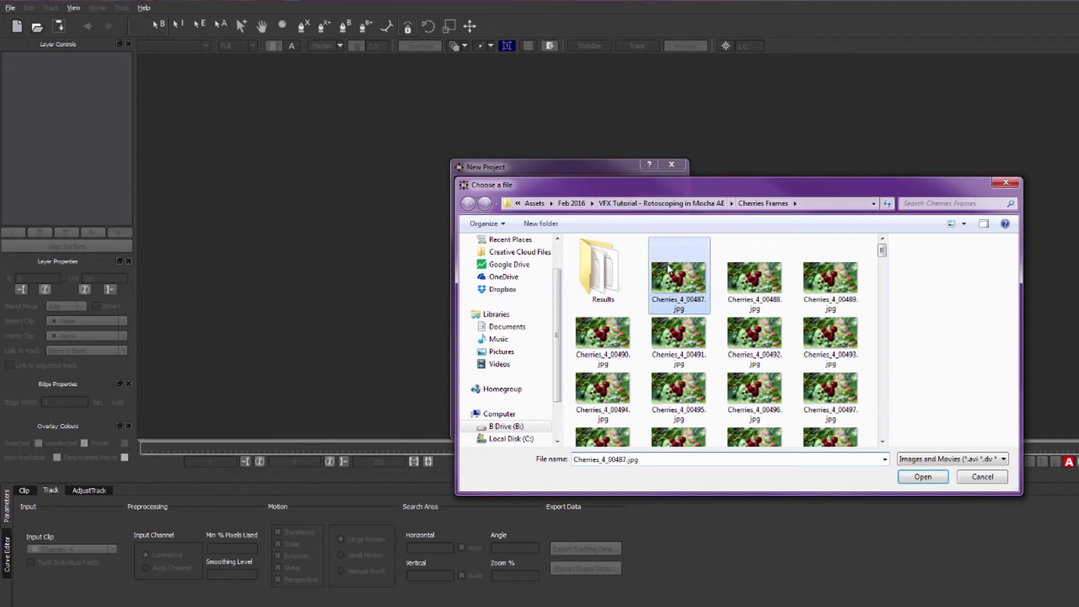
left_click(917, 477)
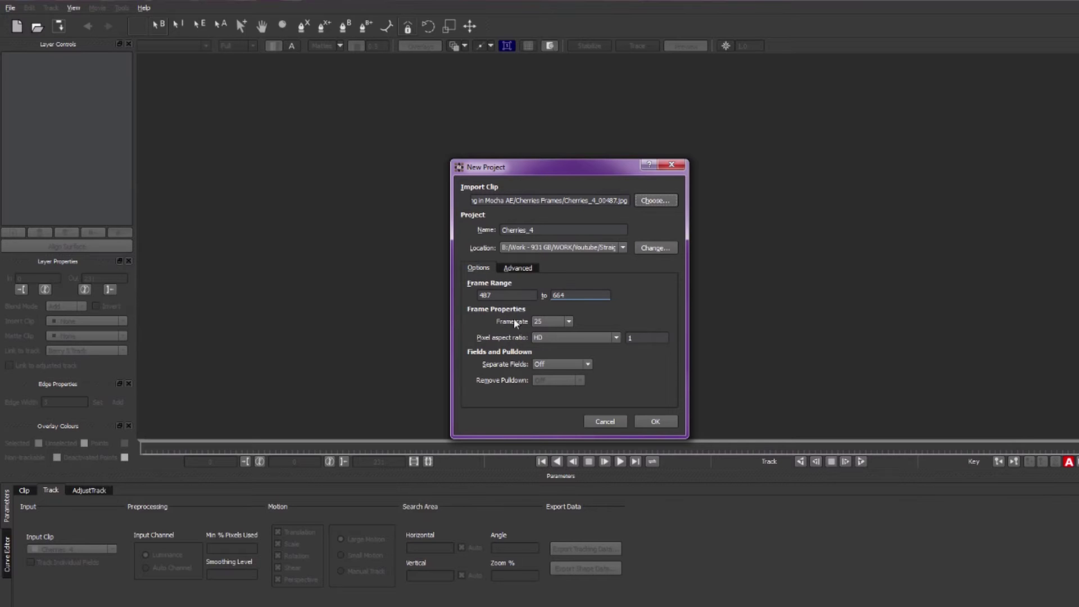
left_click(568, 322)
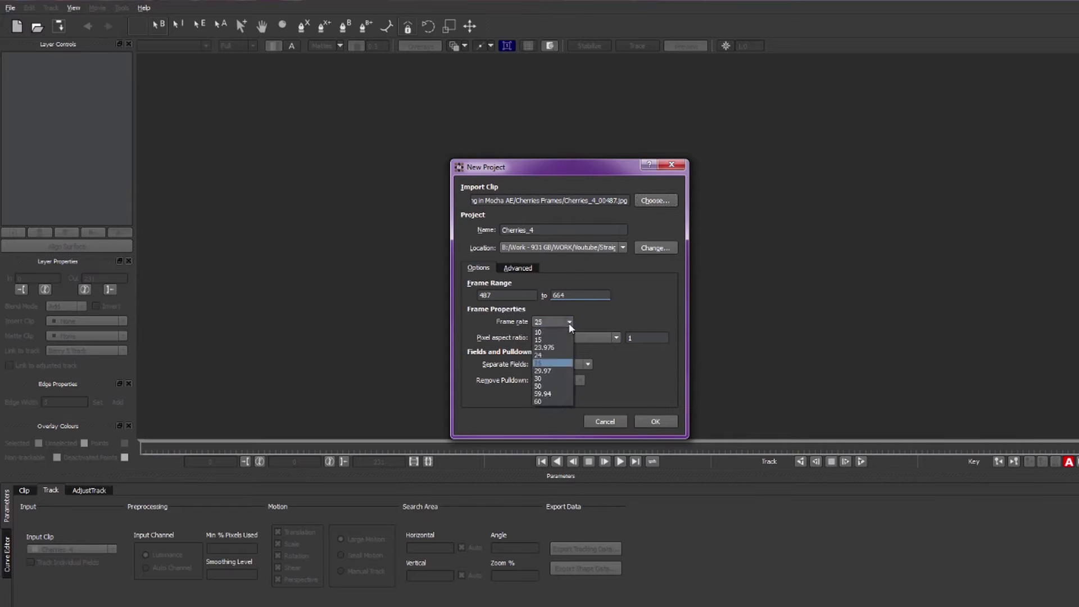
left_click(557, 371)
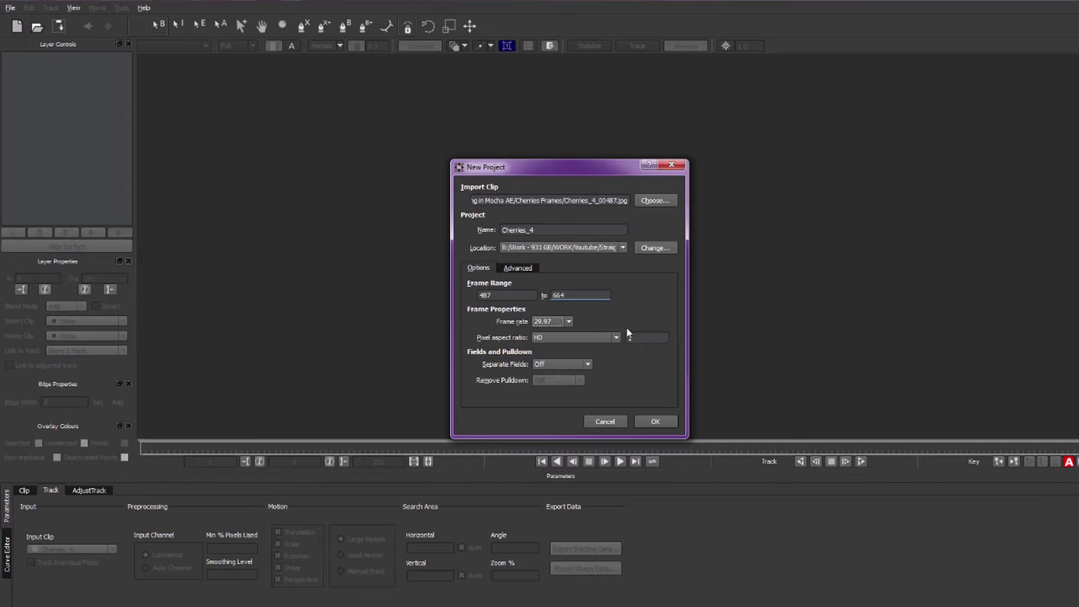
double_click(637, 337)
- Confirm the project, move to a later frame, and draw a closed X-Spline around the upper-right cherry
left_click(659, 424)
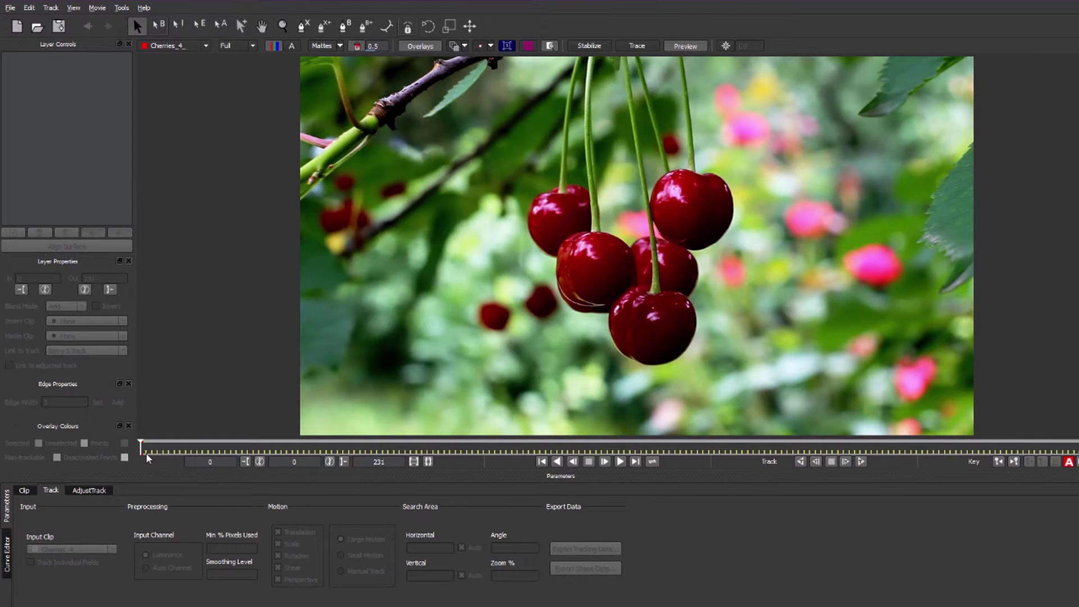
left_click_drag(140, 447, 590, 443)
left_click(304, 26)
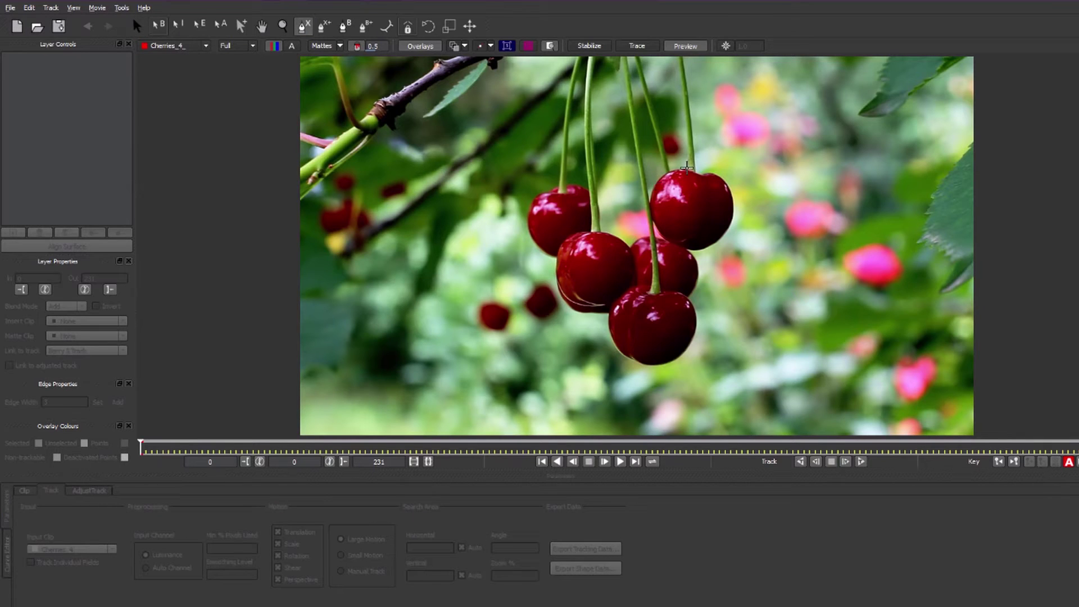
left_click(686, 168)
left_click(670, 169)
left_click(658, 182)
left_click(651, 203)
left_click(652, 227)
left_click(671, 246)
left_click(710, 253)
left_click(736, 227)
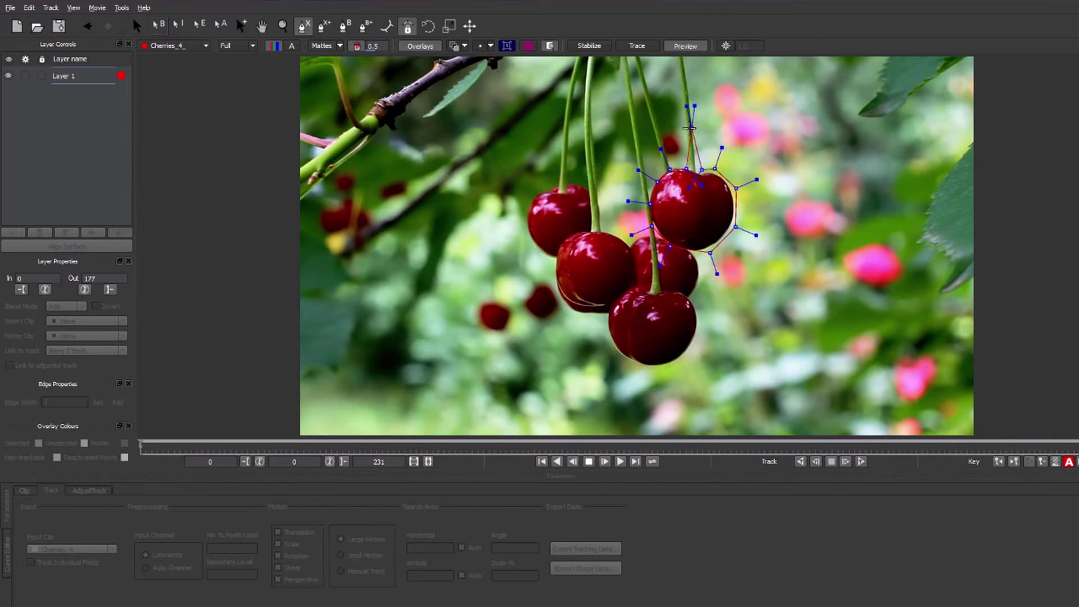
right_click(690, 128)
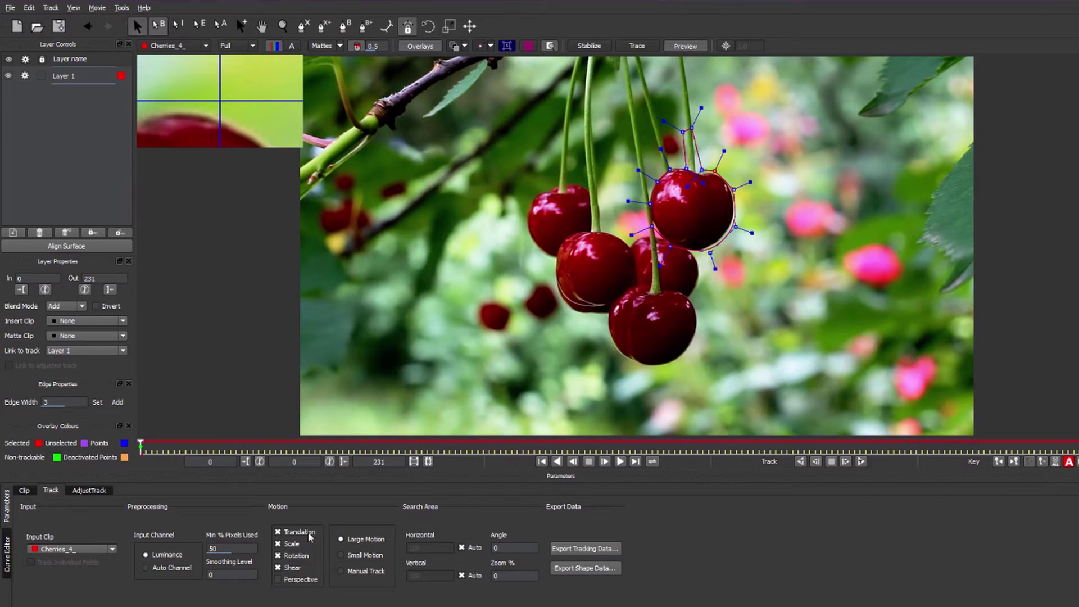
- Set Min % Pixels Used to 76, track Layer 1 forward, and scrub back to review it
mouse_move(224, 547)
left_mouse_down()
mouse_move(231, 554)
mouse_move(218, 532)
left_mouse_up()
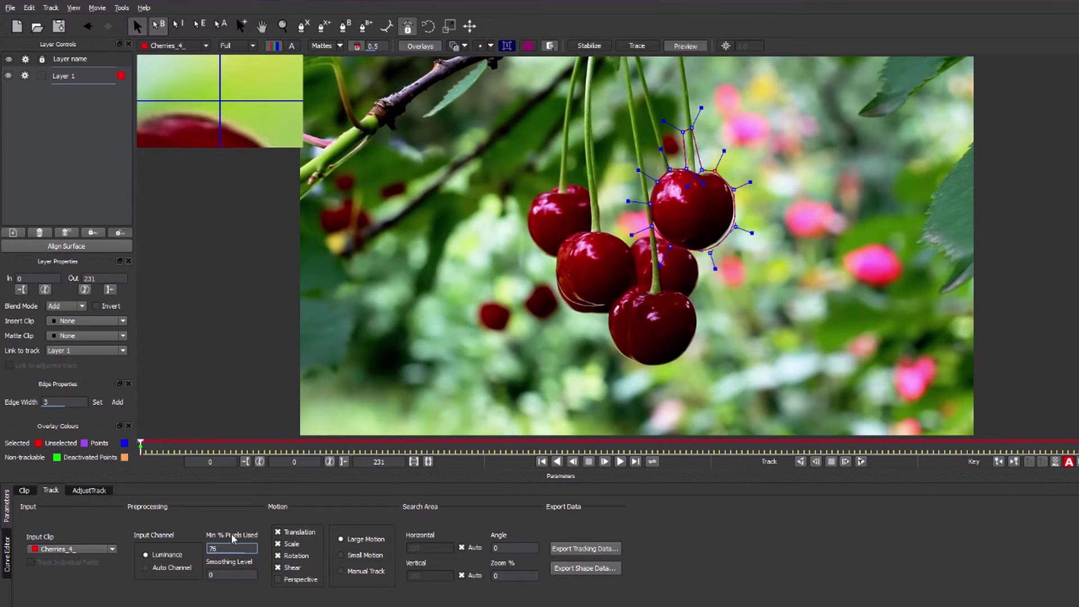
left_click(848, 466)
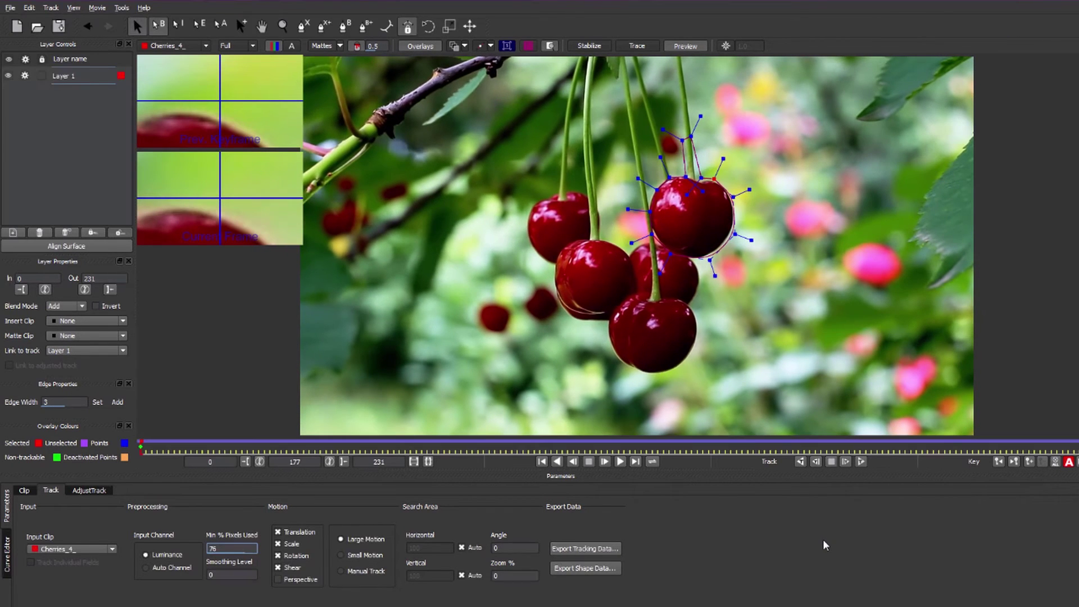
left_click_drag(1058, 452, 141, 452)
- Rename Layer 1 to 'Berry 5 Track', then switch off its tracking and hide it
left_click(73, 77)
double_click(73, 77)
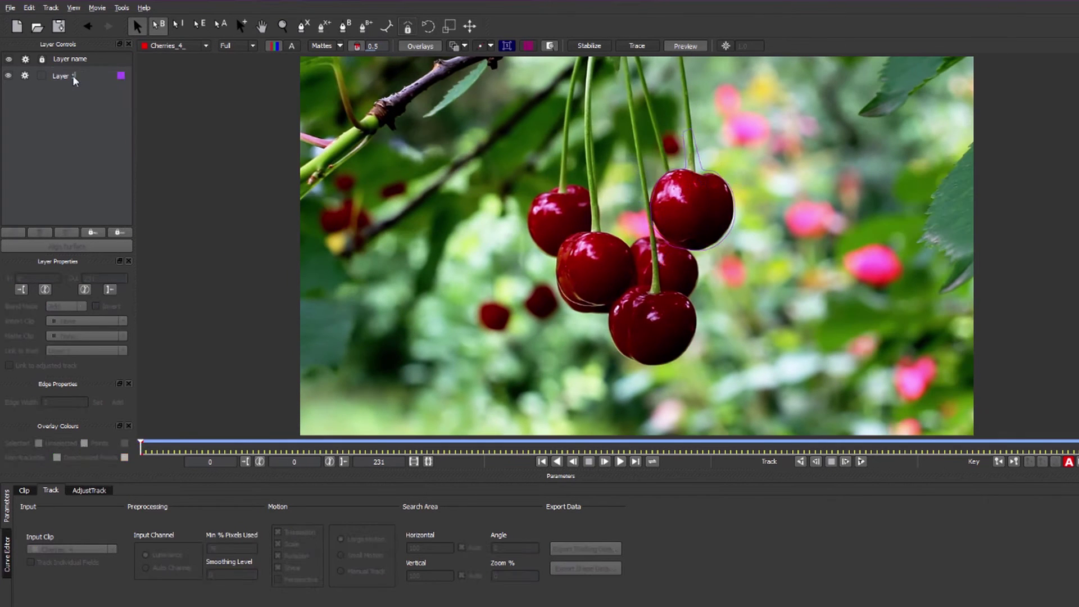
left_click_drag(77, 78, 33, 79)
type("Berry 5 Track")
key("Return")
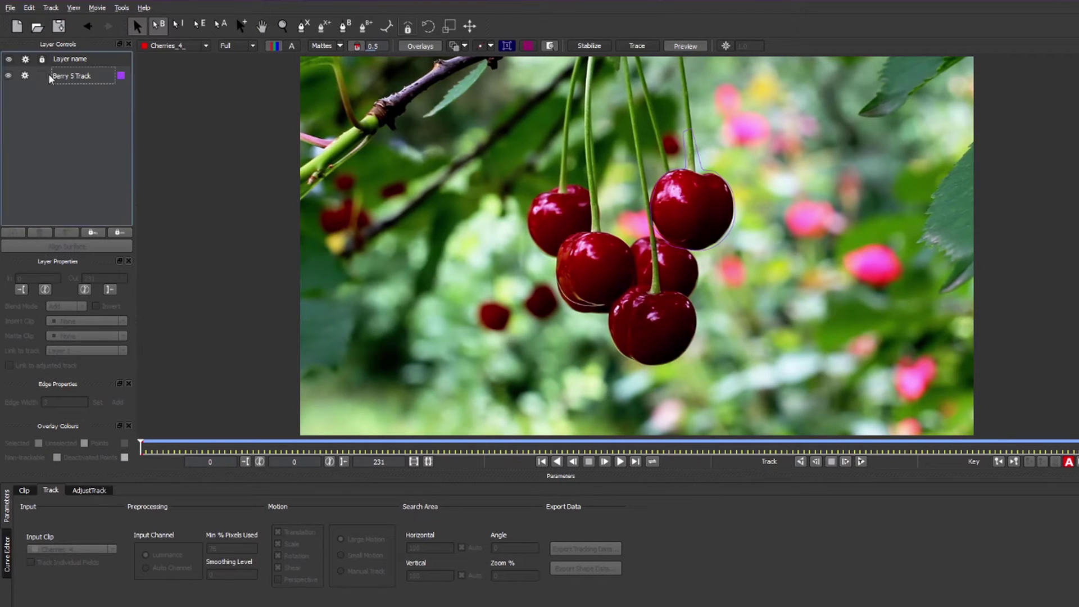
left_click(23, 77)
left_click(8, 76)
- Zoom in on the upper-right cherry and draw a closed spline around it as Layer 2
left_click(283, 26)
left_click_drag(697, 179, 716, 80)
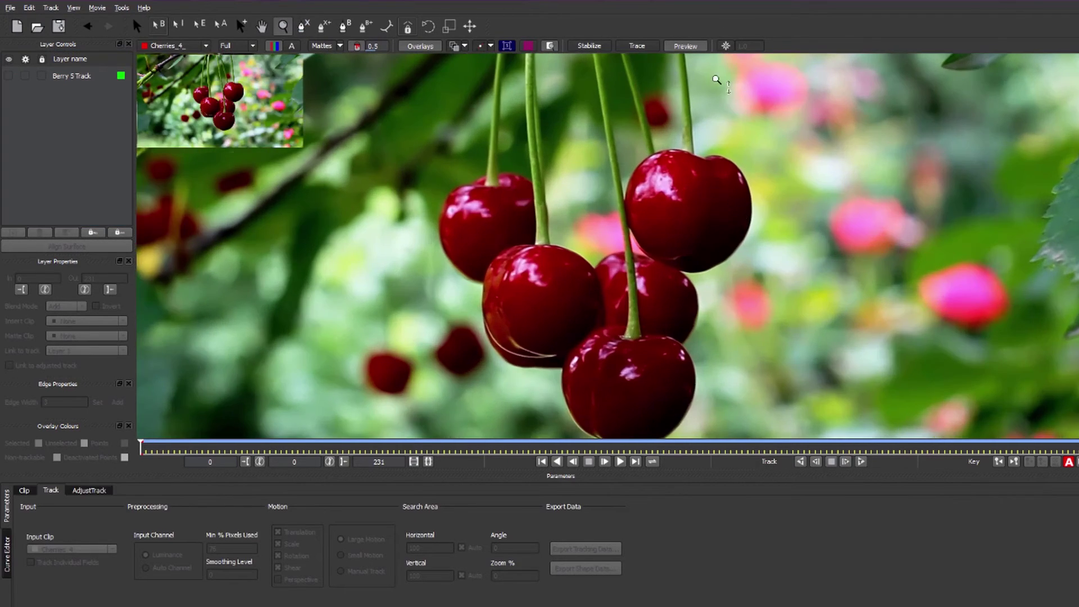
left_click_drag(717, 208, 655, 136)
key("x")
left_click_drag(646, 265, 642, 294)
key("z")
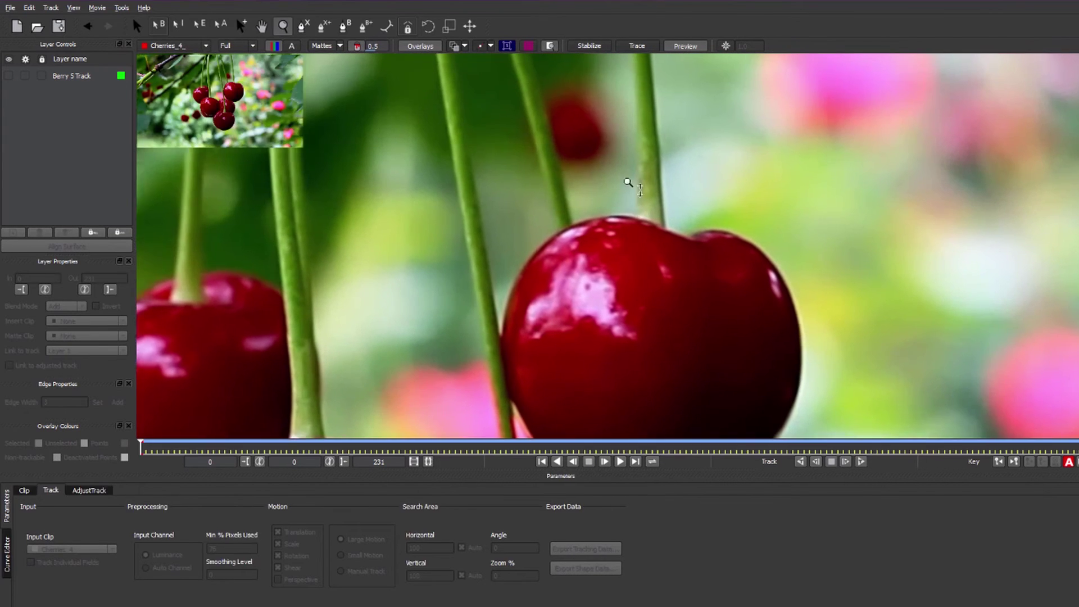
left_click_drag(628, 180, 631, 134)
key("ctrl+l")
left_click(635, 207)
left_click(605, 205)
left_click(570, 212)
left_click(522, 238)
left_click(486, 286)
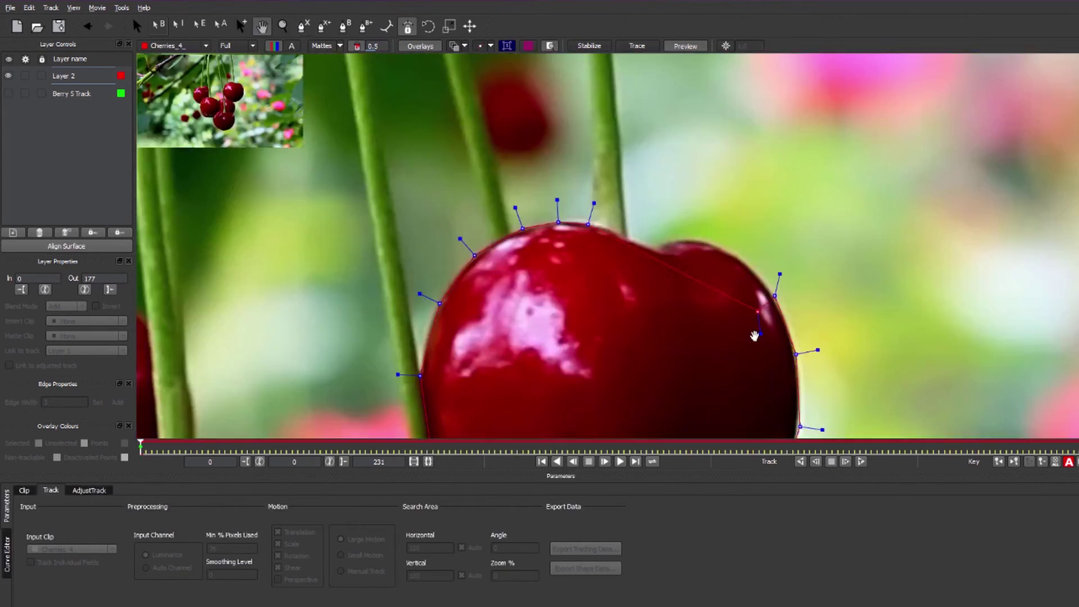
left_click_drag(755, 335, 752, 359)
left_click(684, 263)
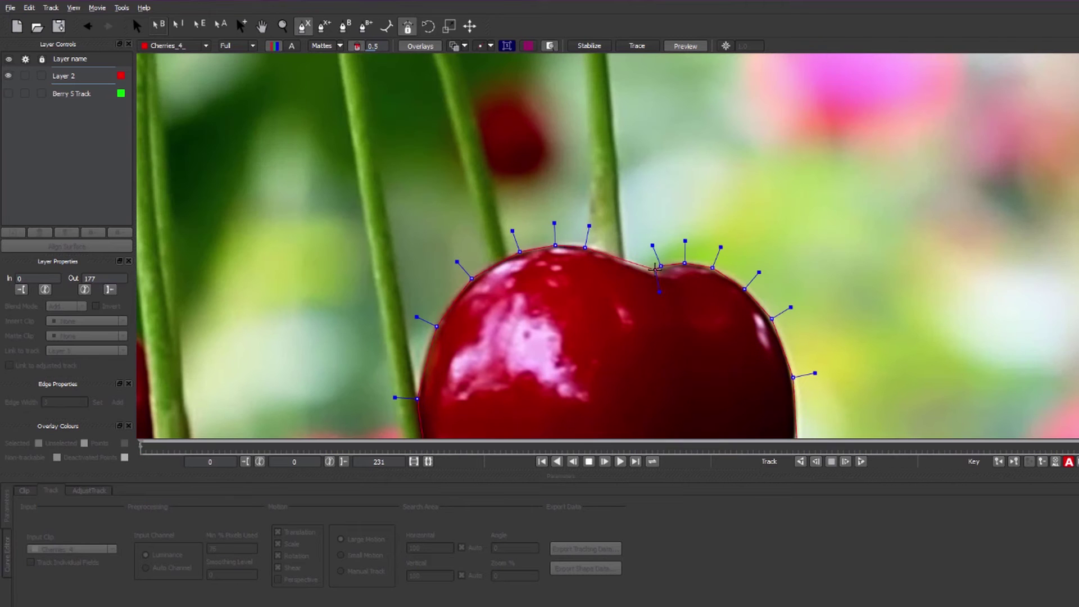
right_click(624, 277)
- Draw a second spline shape along the cherry's stem as Layer 3
key("ctrl+l")
left_click(625, 280)
left_click(623, 251)
left_click(619, 199)
left_click(613, 141)
left_click(610, 76)
left_click_drag(611, 81, 614, 347)
left_click(590, 188)
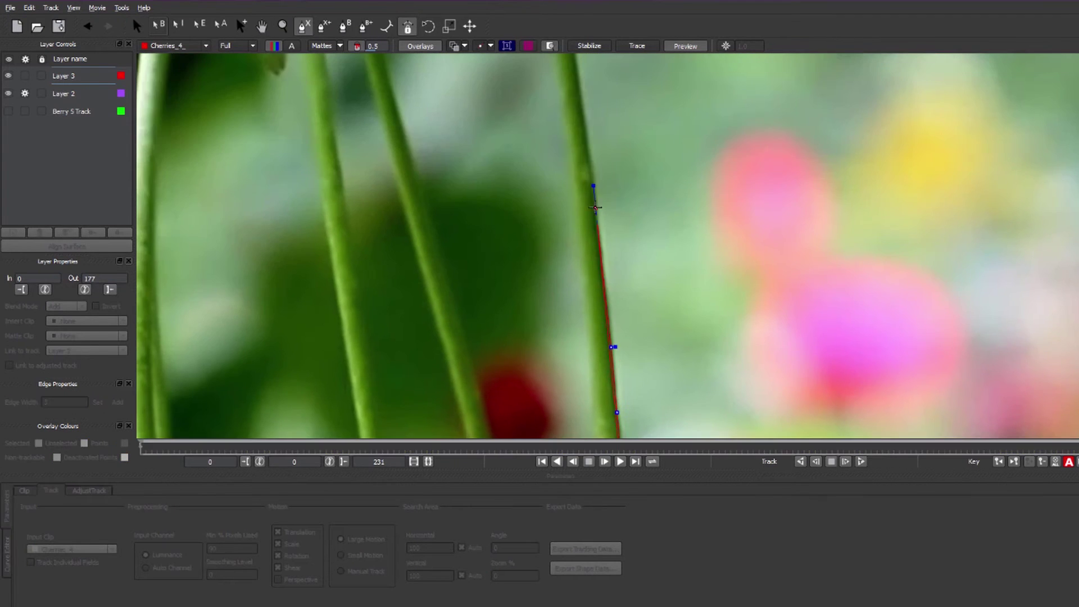
left_click(589, 108)
left_click(578, 145)
mouse_move(590, 113)
left_mouse_down()
mouse_move(594, 305)
mouse_move(603, 166)
left_mouse_up()
left_click(559, 115)
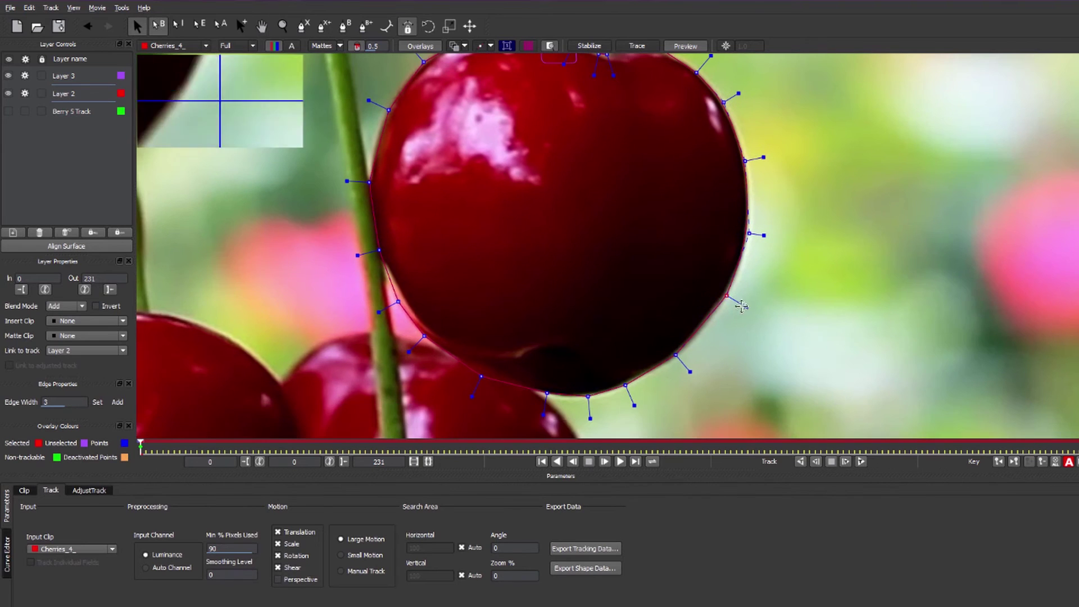
- Nudge Layer 2's spline points to fit the cherry's edge and begin renaming Layer 2
left_click(628, 387)
left_click(547, 394)
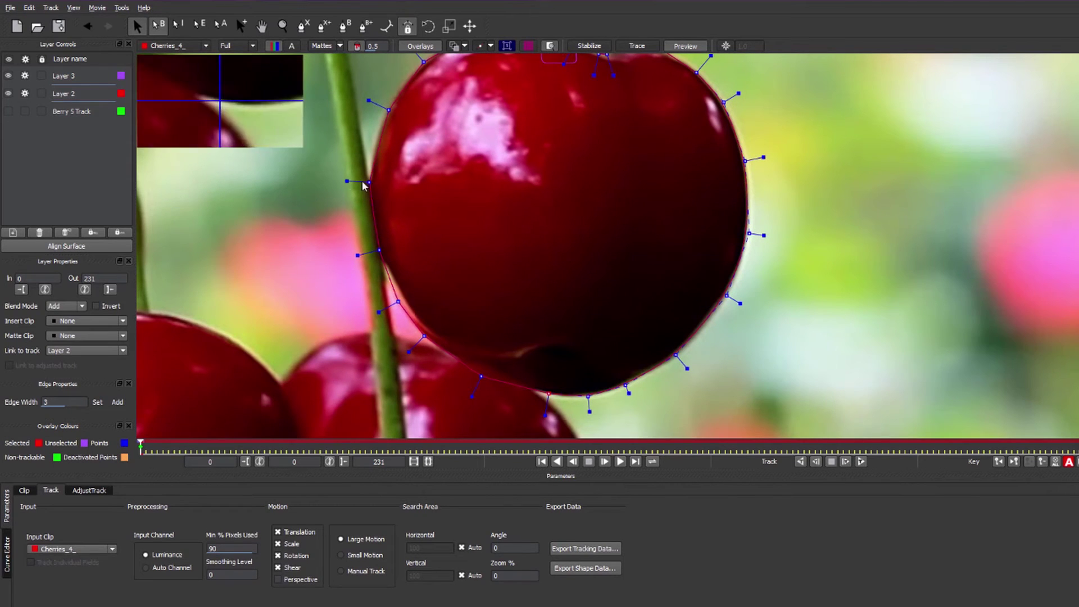
left_click_drag(389, 110, 385, 108)
left_click(370, 183)
key("x")
left_click_drag(373, 184, 403, 328)
left_click(497, 176)
key("z")
left_click_drag(746, 253, 758, 261)
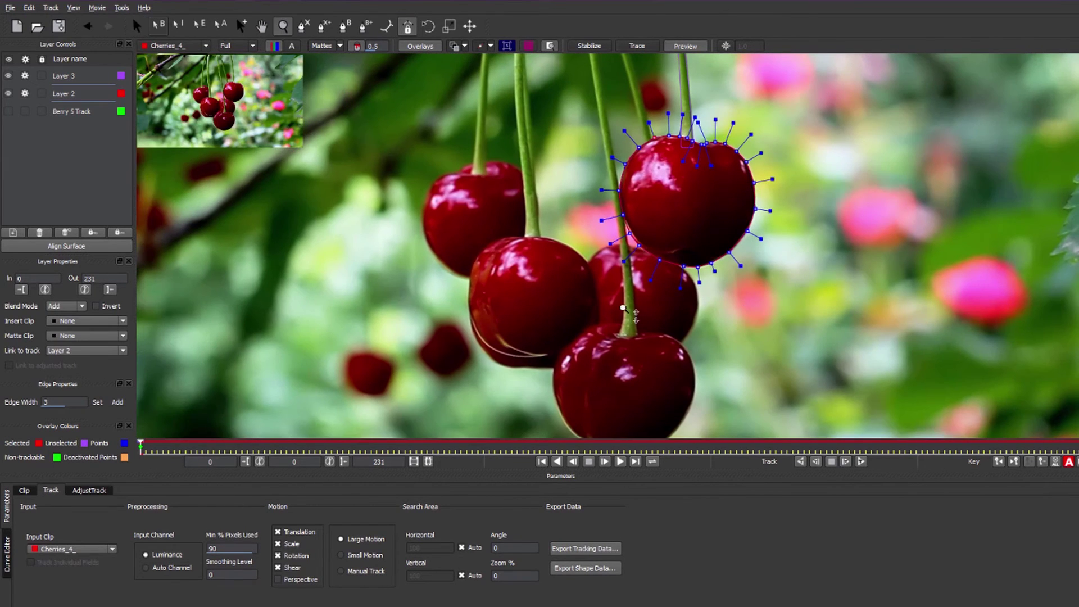
left_click(4, 107)
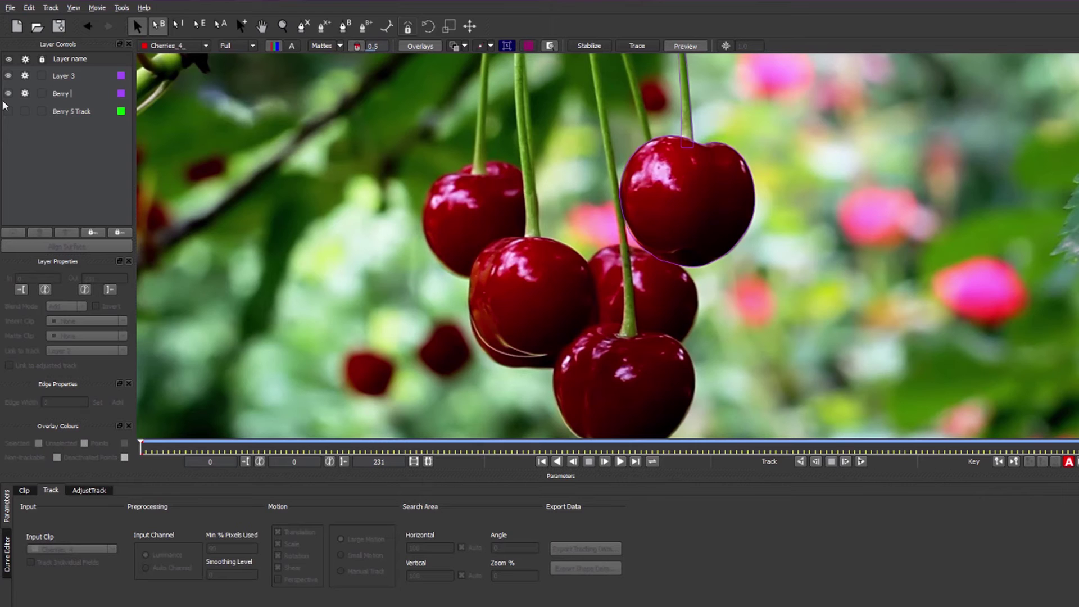
- Name the cherry layer 'Berry 5 B' and the stem layer 'Berry 5 S'
type("5 B")
double_click(72, 81)
type("Berr")
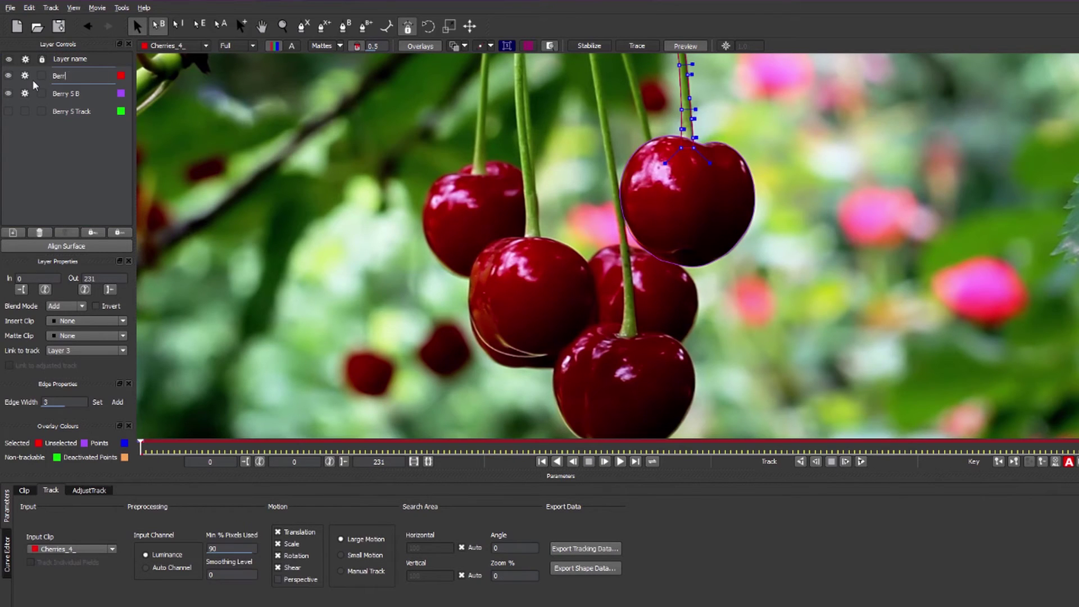
type("y 5 S")
left_click(79, 93)
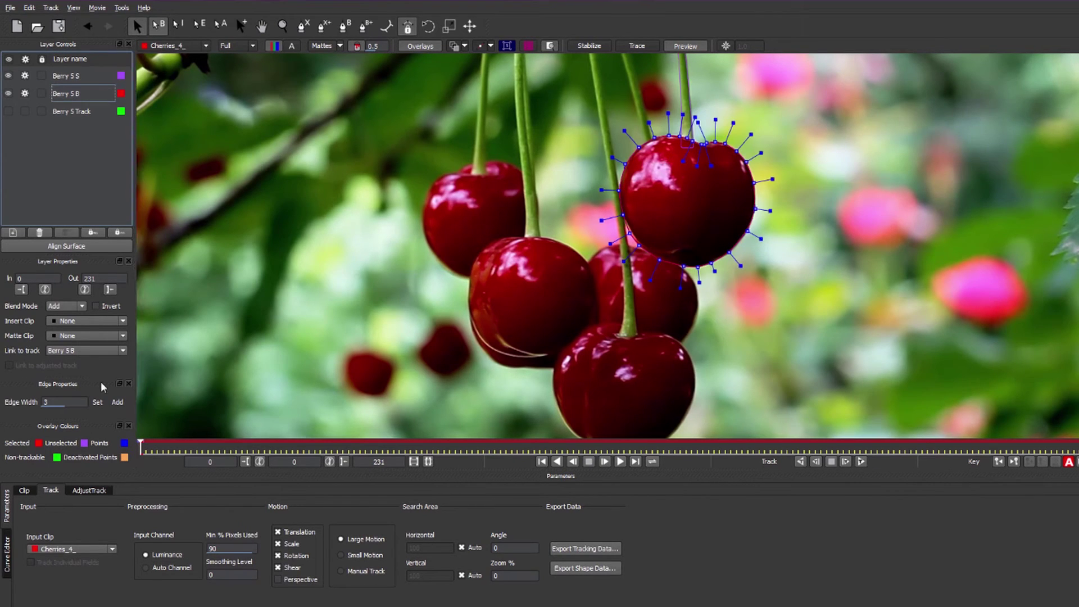
- Link both Berry 5 B and Berry 5 S to the Berry 5 Track layer
left_click(115, 351)
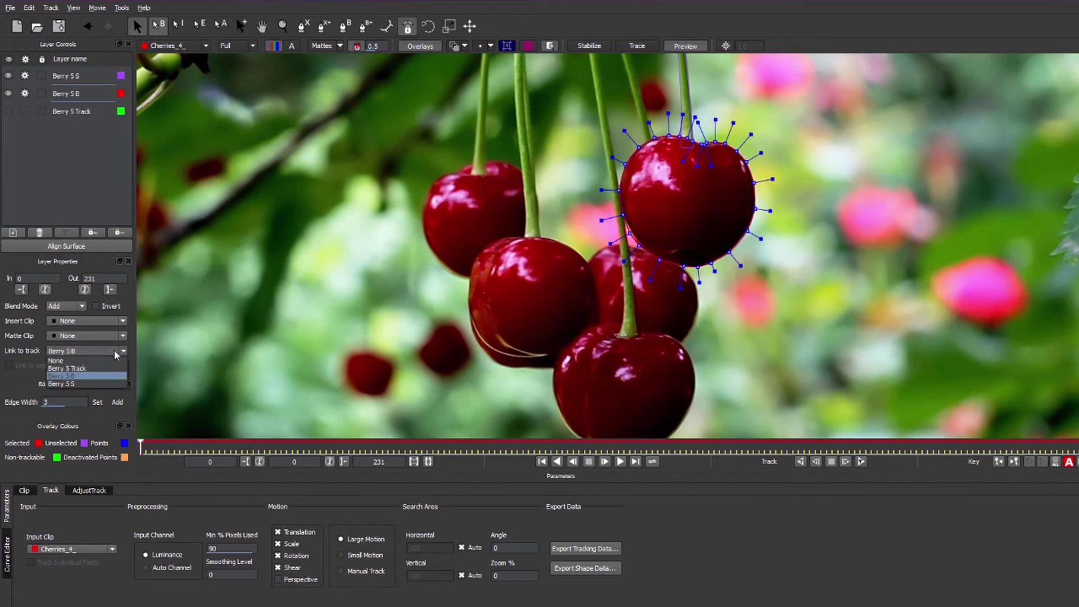
left_click(112, 384)
left_click(84, 76)
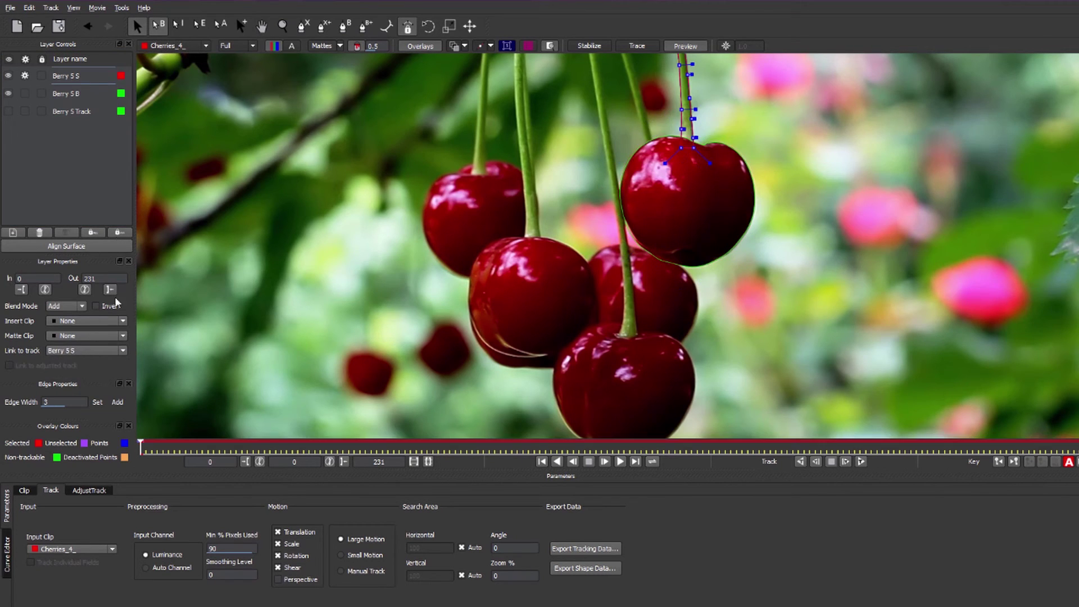
left_click(116, 350)
left_click(95, 368)
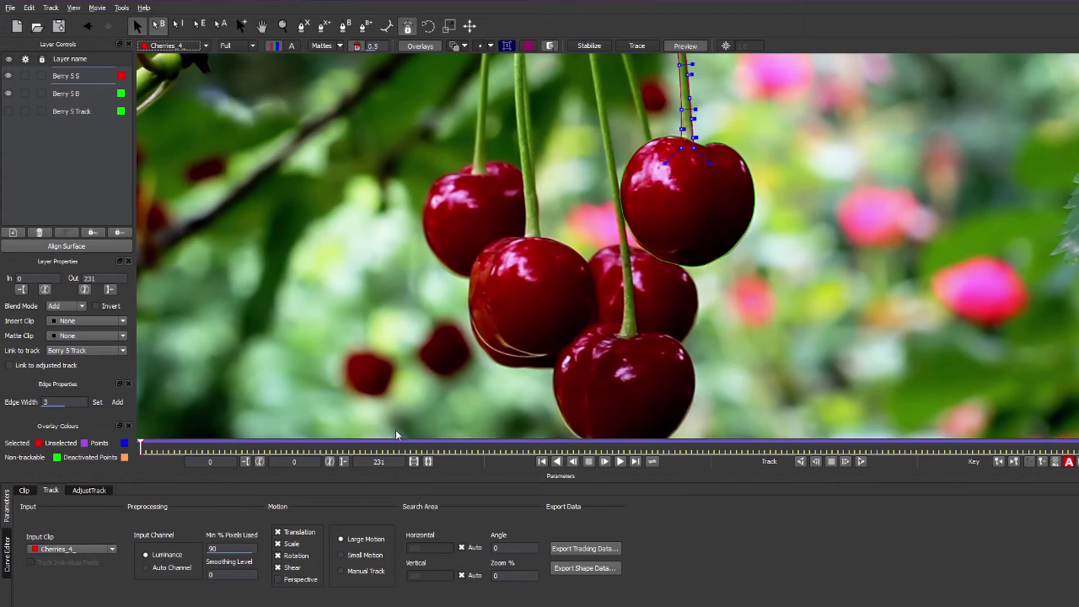
left_click(819, 258)
key("z")
left_click_drag(820, 251, 815, 392)
left_click_drag(887, 451, 320, 453)
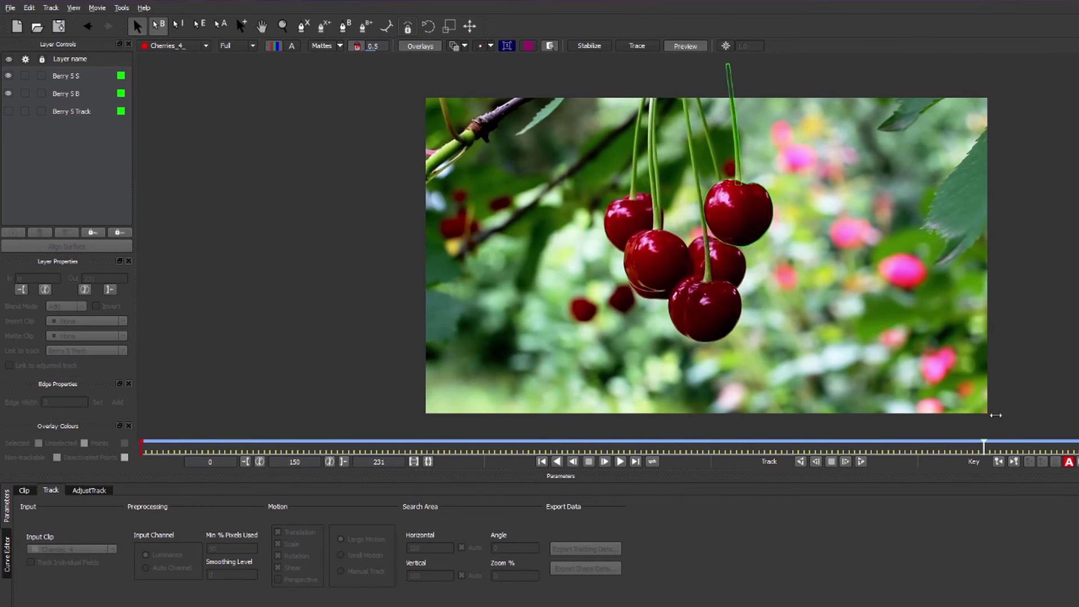
left_click_drag(837, 430, 131, 455)
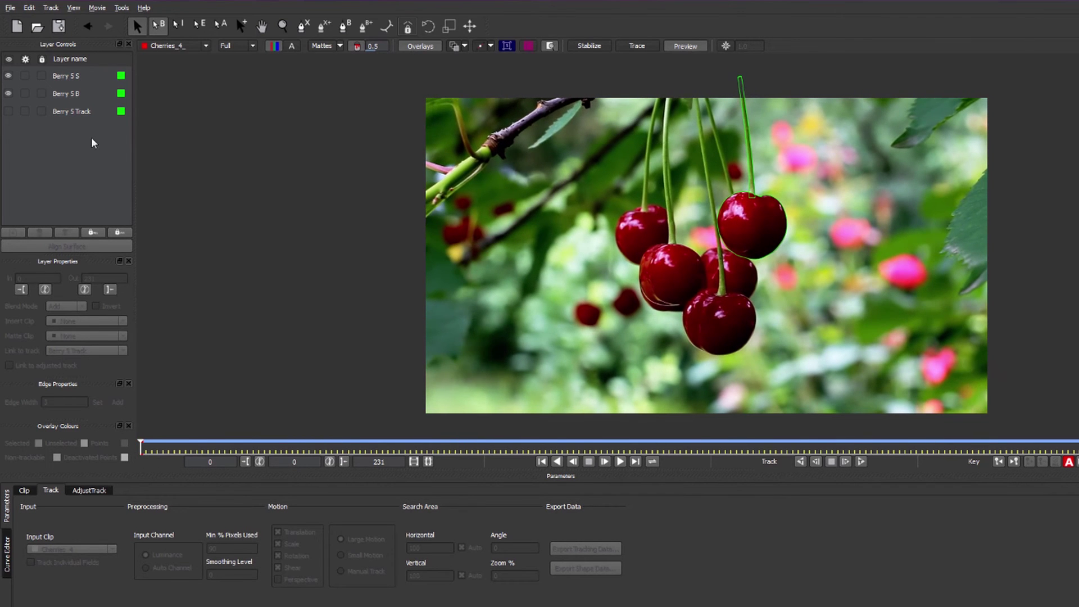
left_click(72, 95)
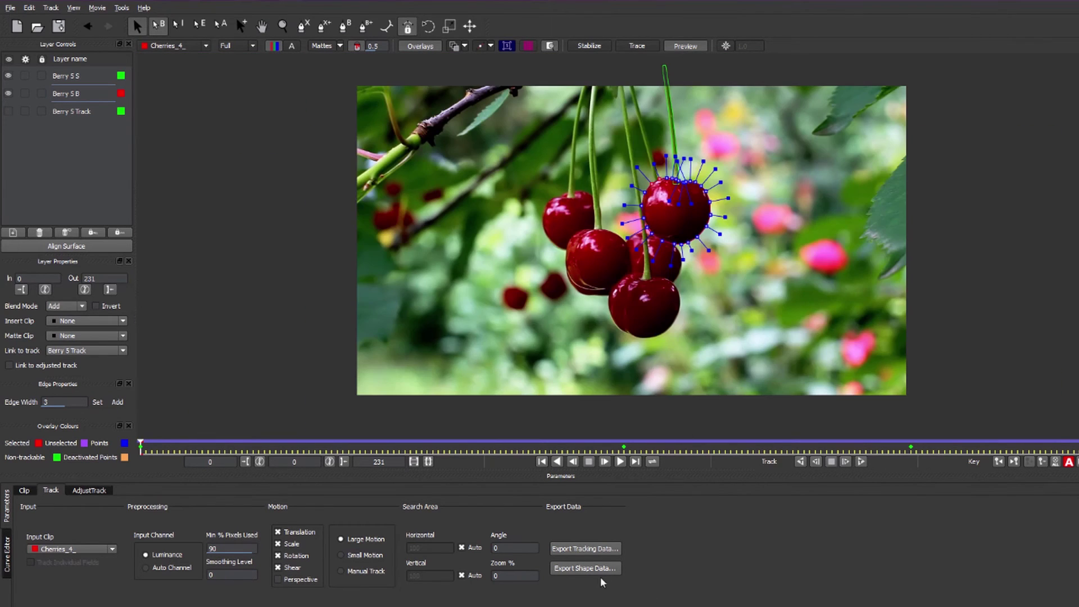
- Copy all visible layers' shapes to the clipboard as mocha shape data for AE
left_click(599, 575)
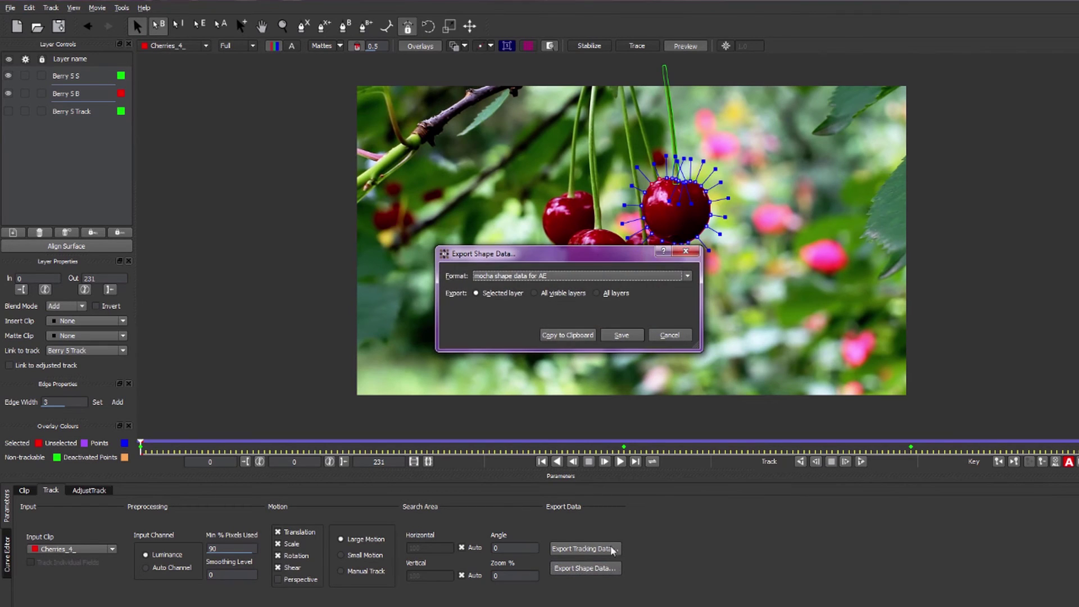
left_click(535, 294)
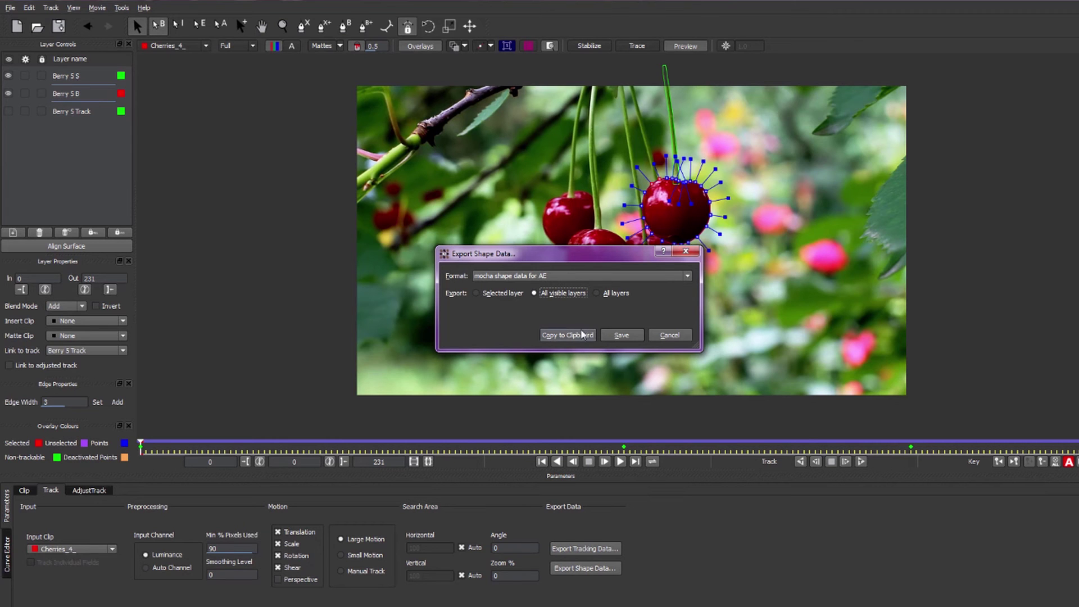
left_click(581, 336)
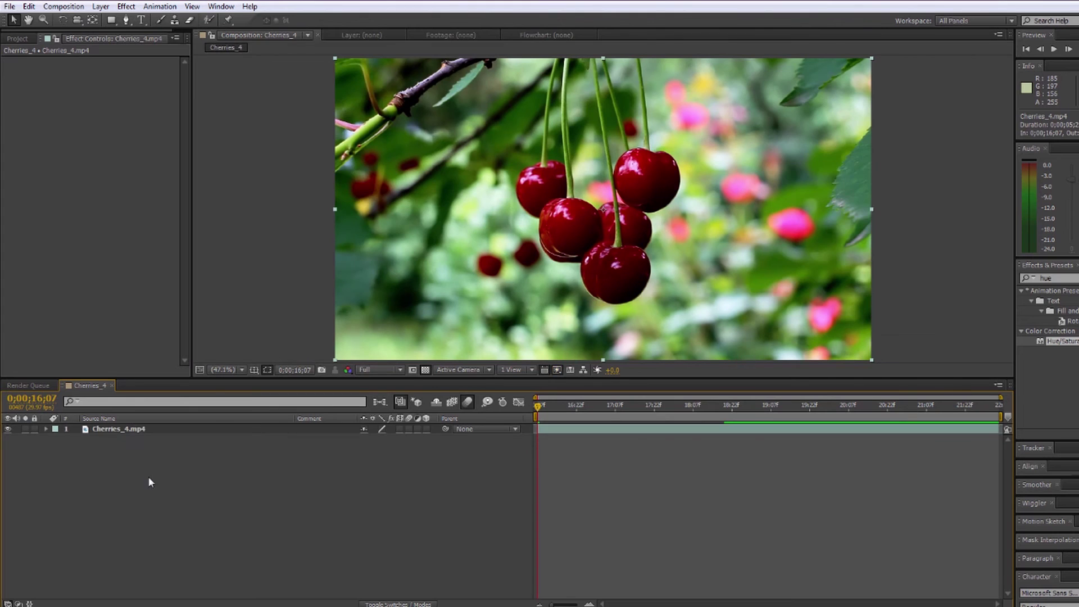
- Duplicate Cherries_4.mp4, paste the Mocha masks onto the top copy, and reveal them
left_click(128, 429)
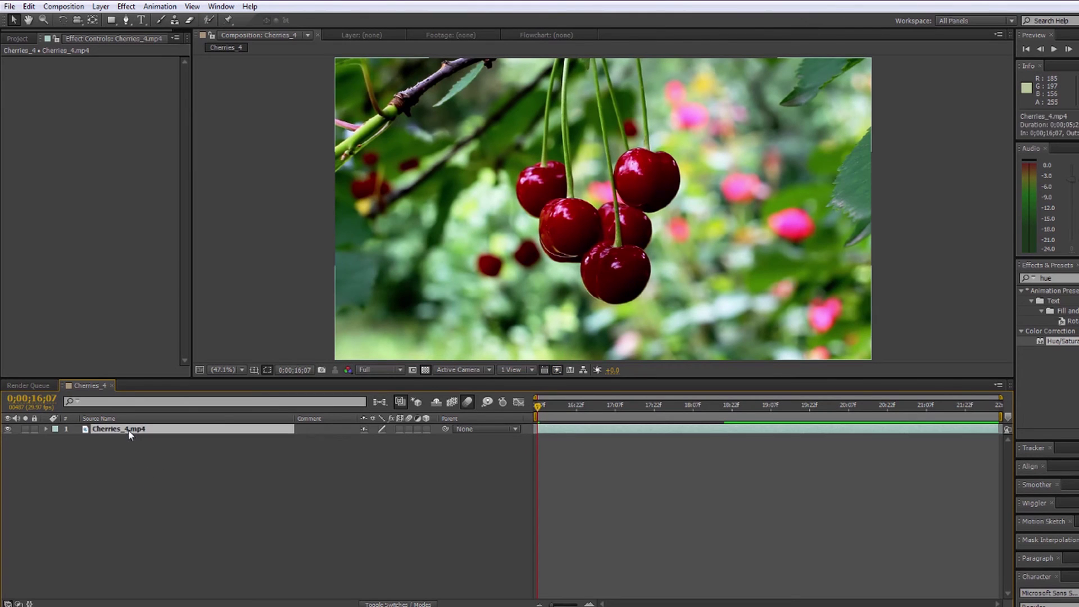
key("ctrl+d")
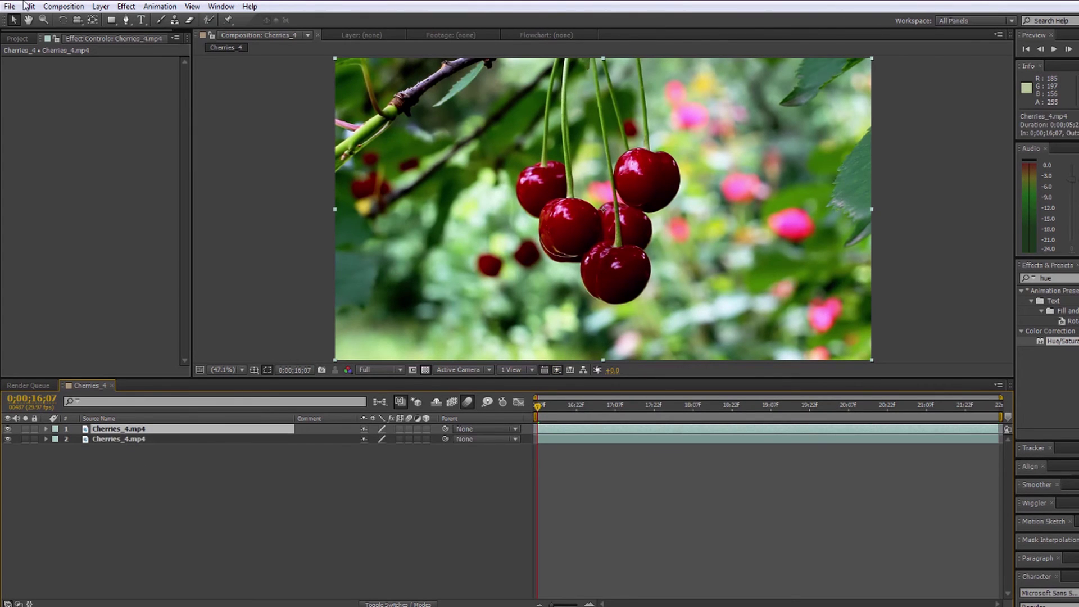
left_click(29, 6)
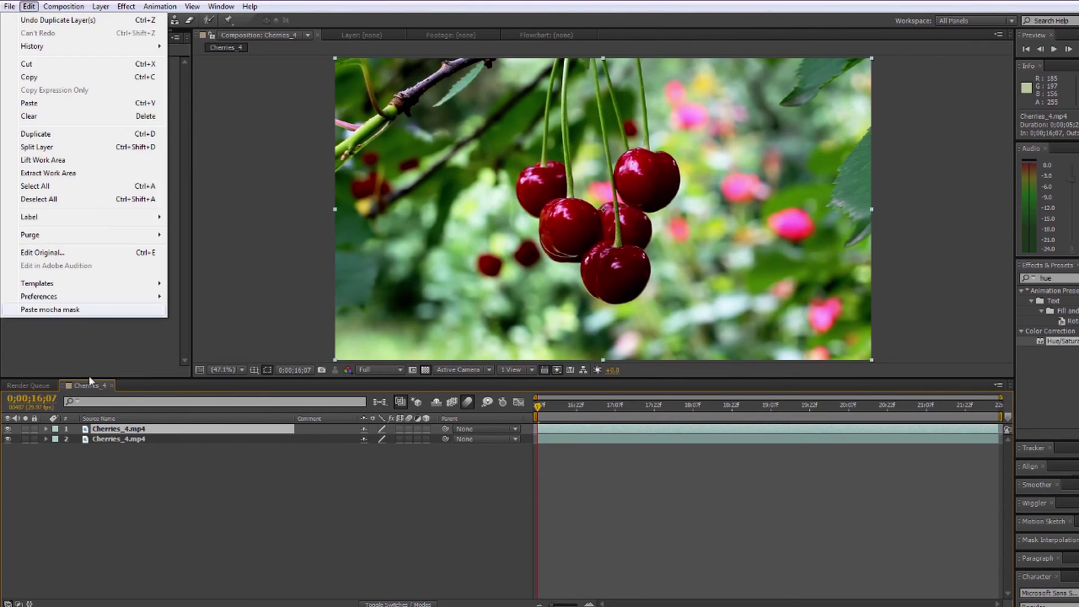
left_click(49, 309)
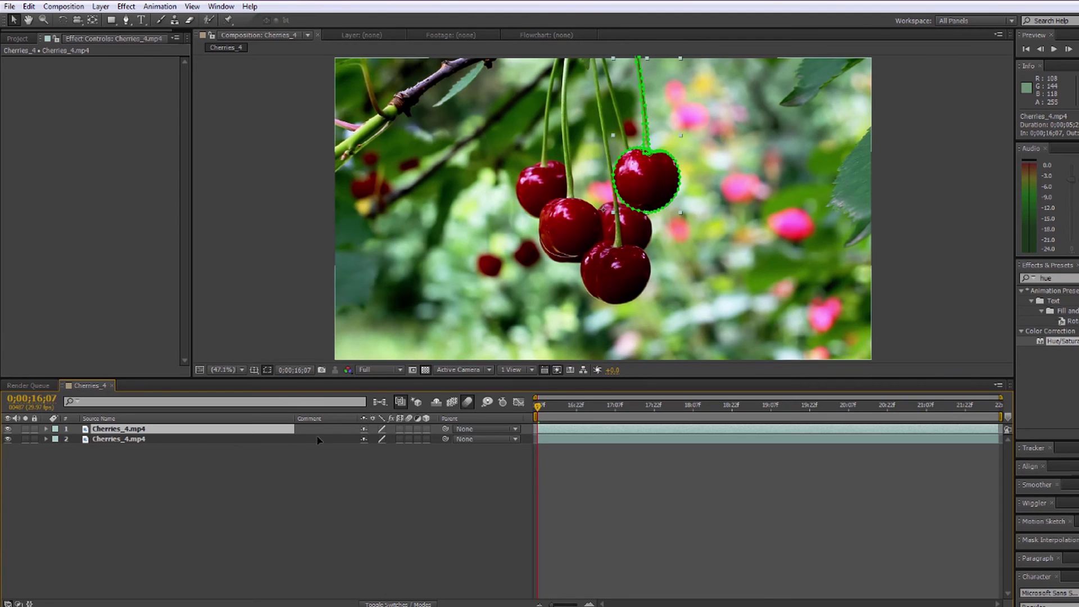
key("m")
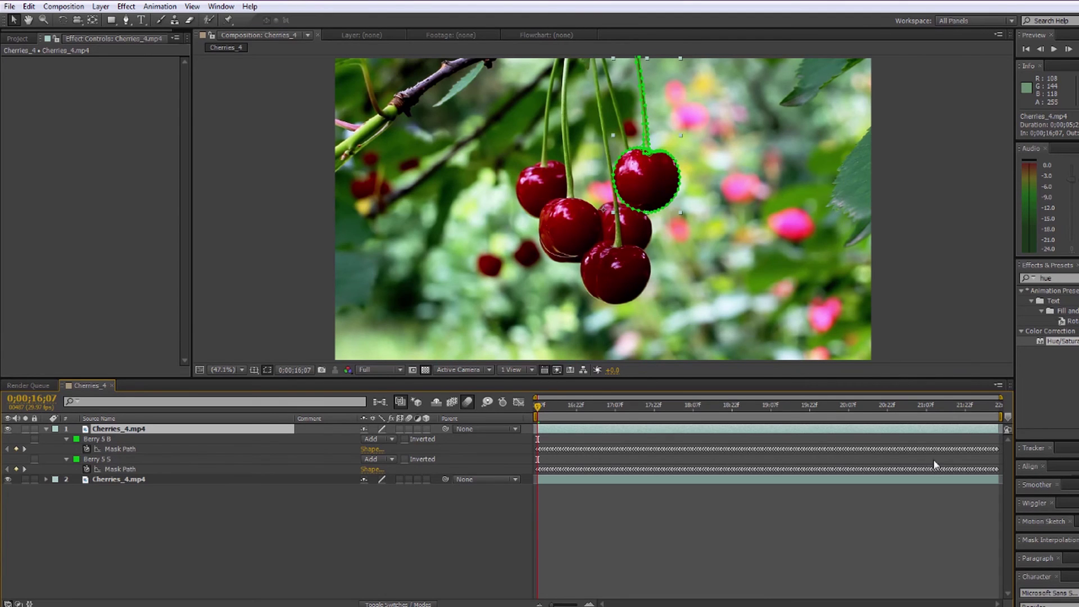
- Apply Hue/Saturation to the lower Cherries_4.mp4 layer and lower Master Saturation to -56
left_click(117, 479)
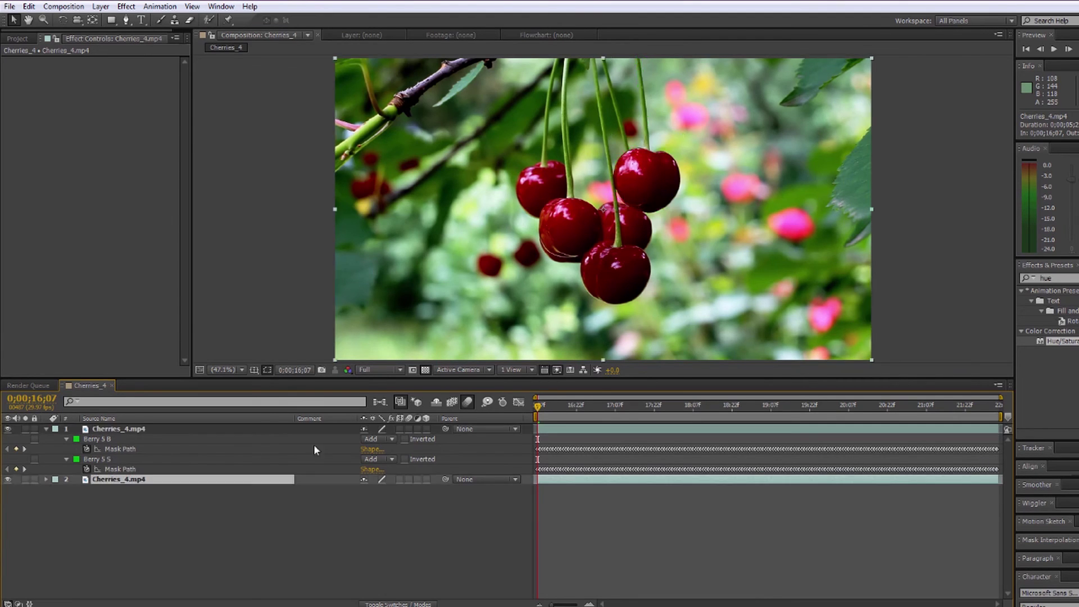
double_click(1044, 340)
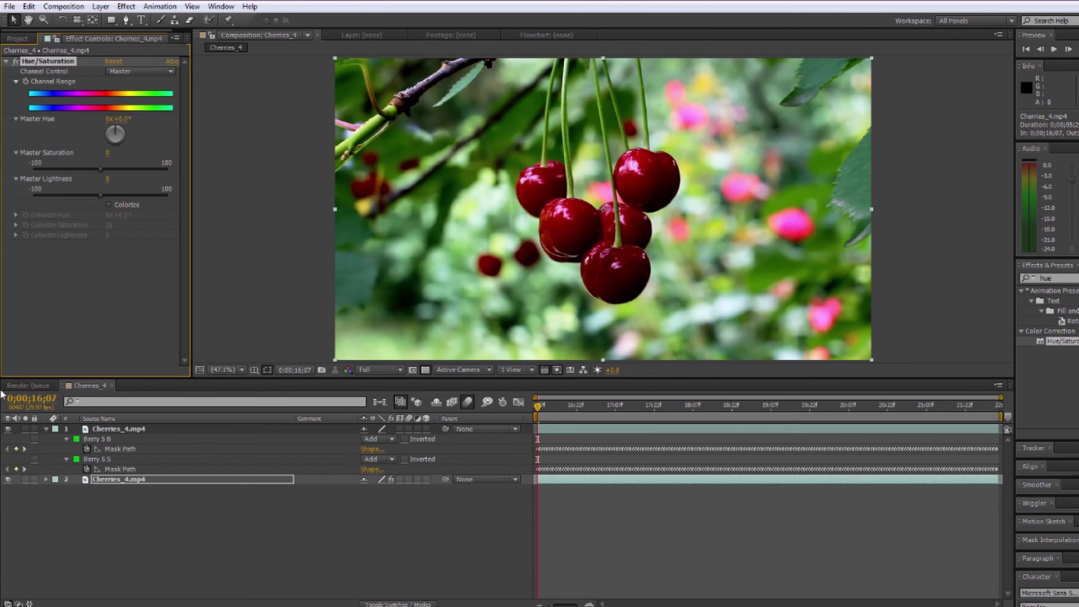
left_click_drag(96, 170, 62, 173)
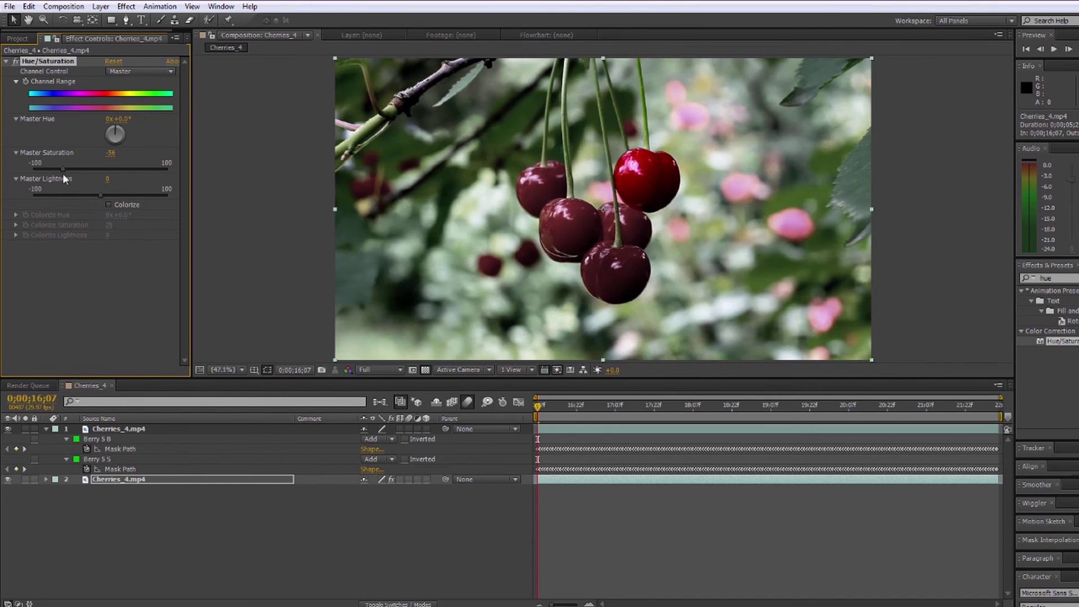
left_click(1064, 275)
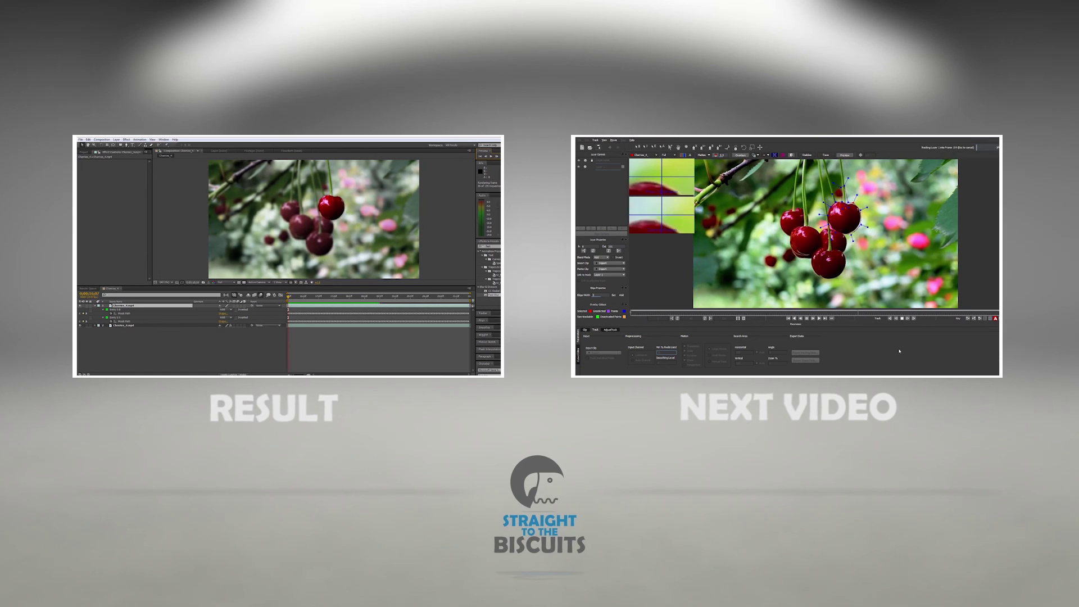